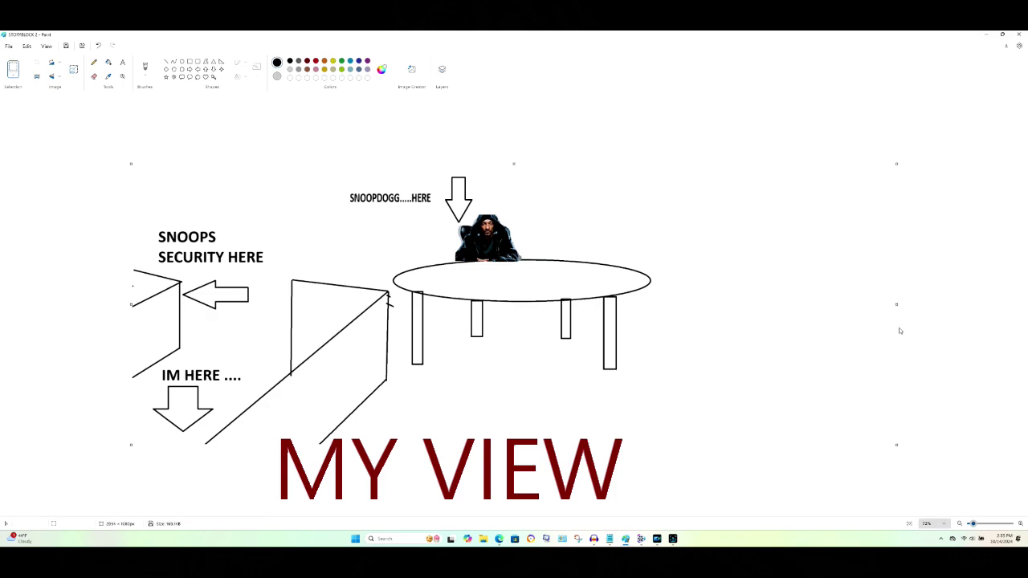
Restore the Screen Recorder window from its taskbar thumbnail over the finished Paint sketch
mouse_move(672, 540)
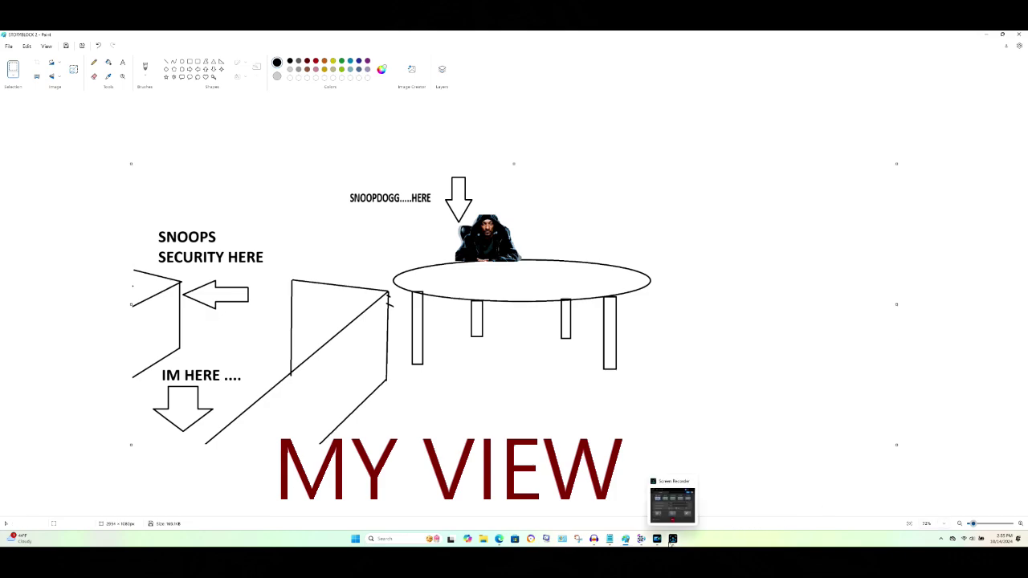
left_click(672, 506)
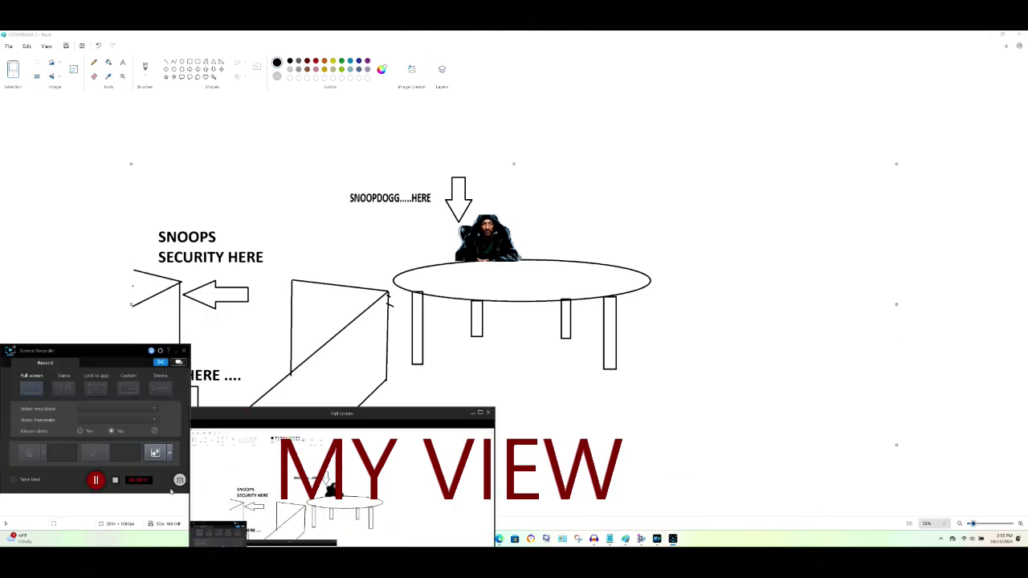